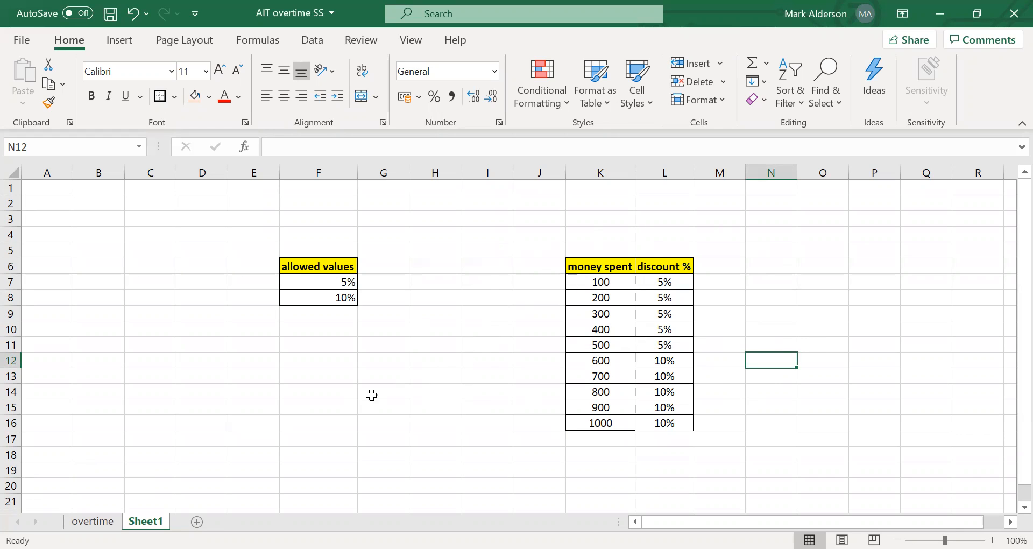
Widen the "money spent" and "discount %" columns, K and L, slightly.
click(462, 362)
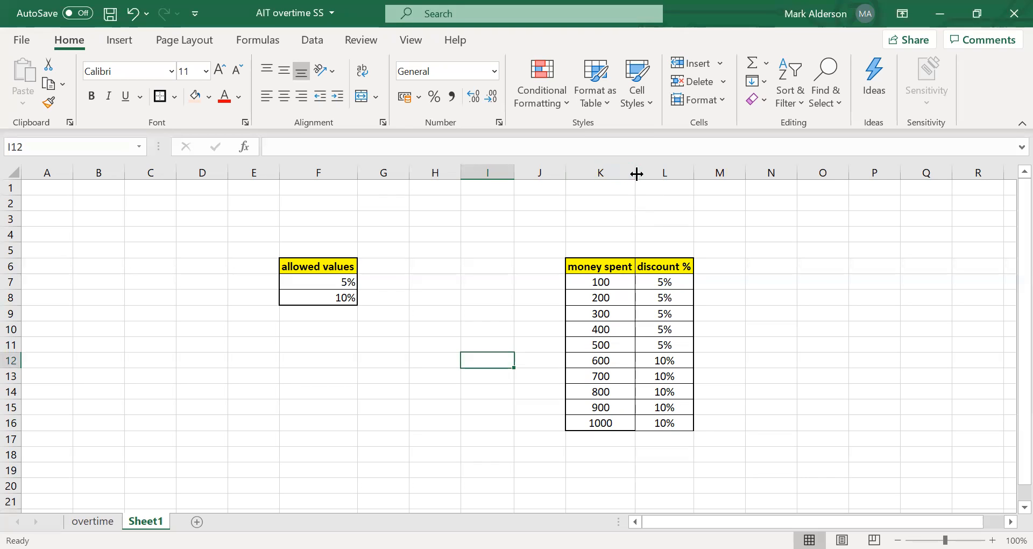
drag(636, 173, 649, 173)
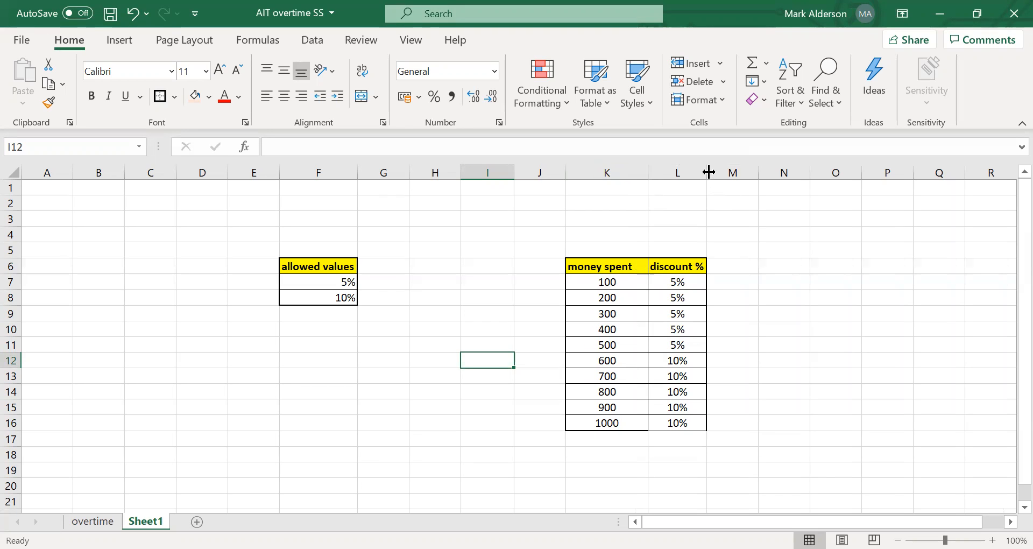
drag(707, 172, 723, 172)
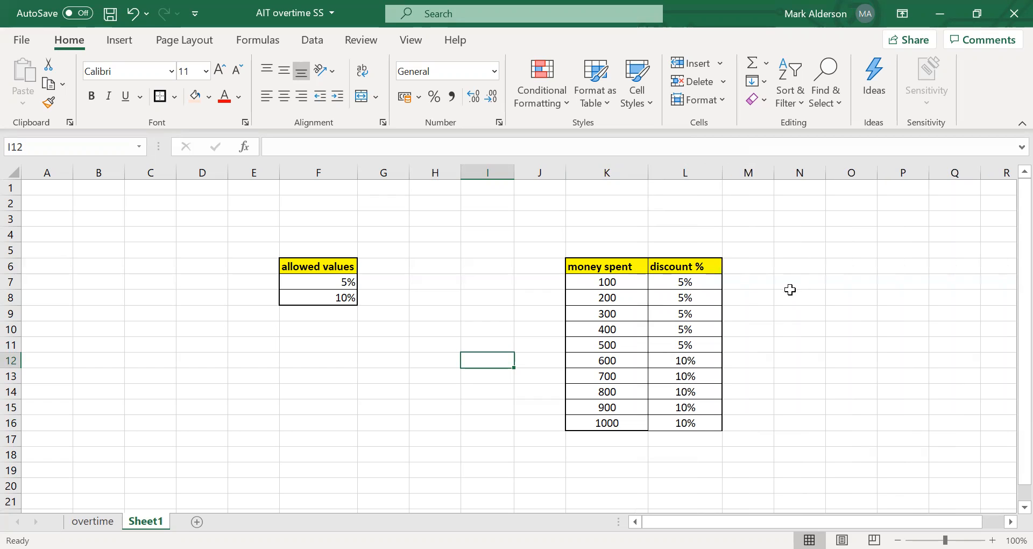
Examine the IF formulas in the "discount %" column and the allowed values in F7:F8.
click(680, 283)
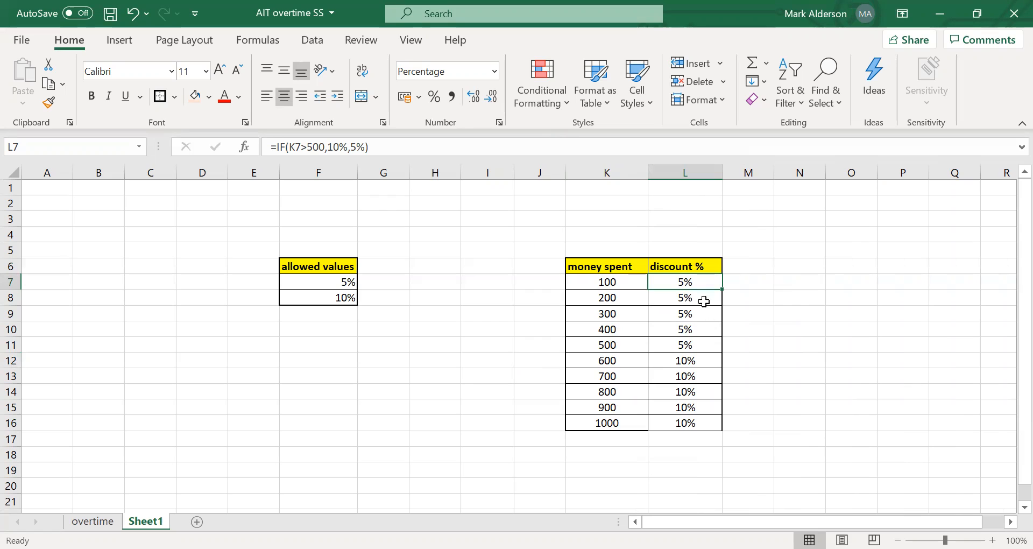
click(698, 314)
click(700, 329)
click(702, 355)
click(697, 377)
click(693, 393)
click(694, 407)
click(690, 364)
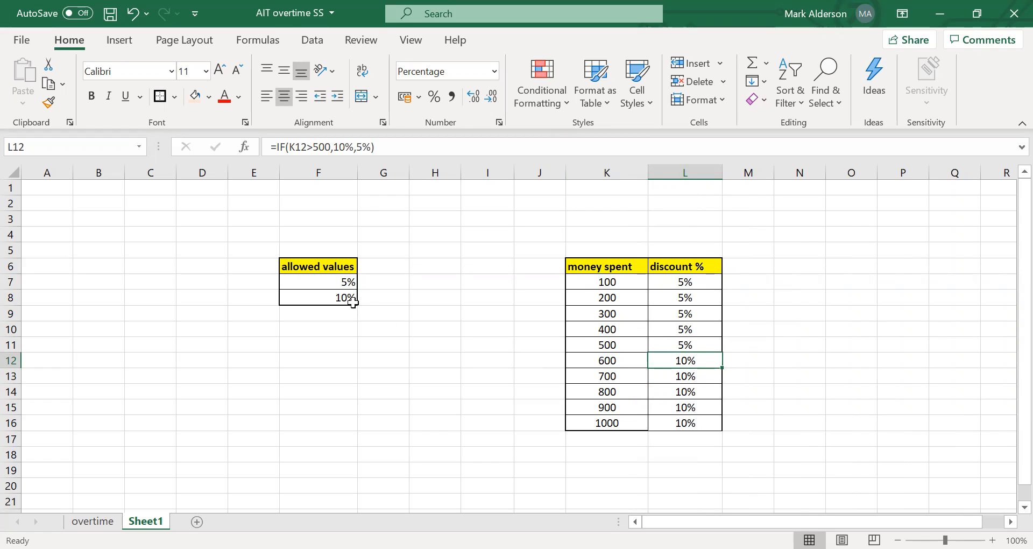
drag(338, 277, 342, 297)
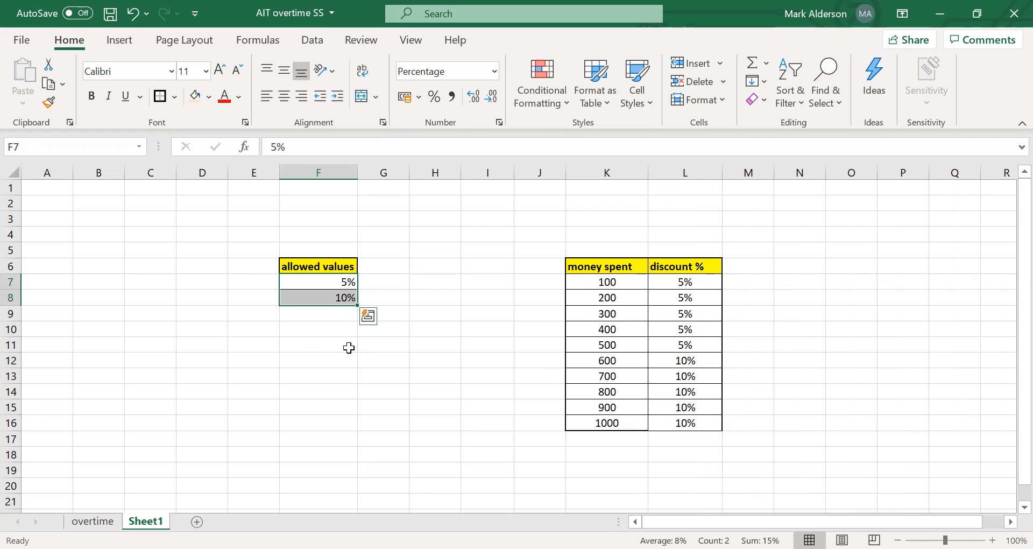
click(399, 390)
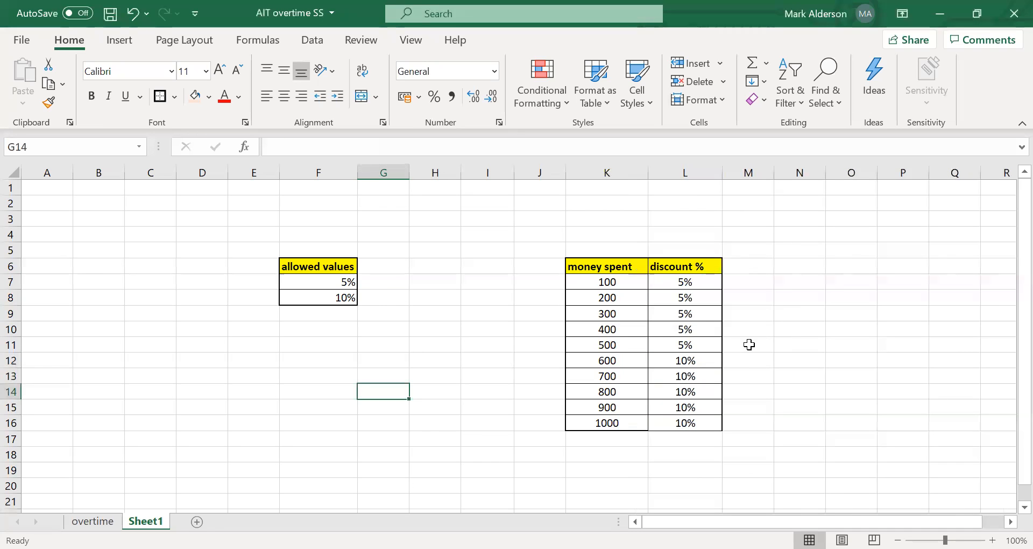
click(714, 339)
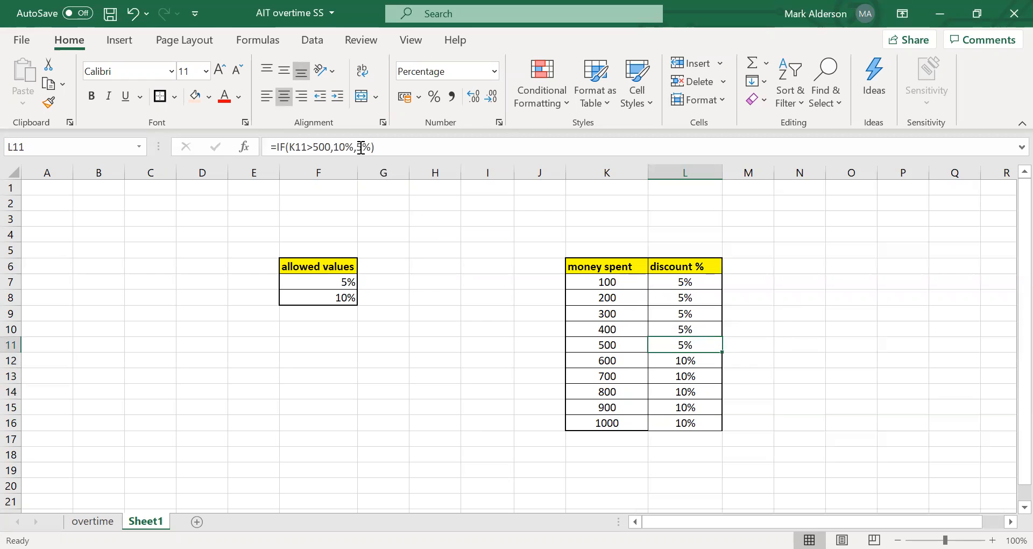
click(804, 338)
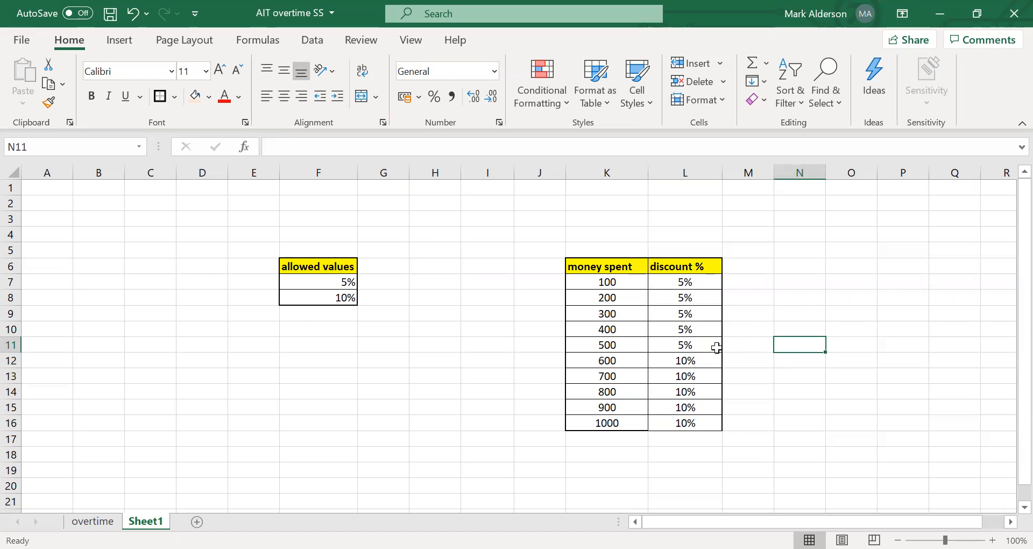
Start a data validation rule for the discount cells L7:L16 with List as the allowed type.
drag(702, 279, 702, 418)
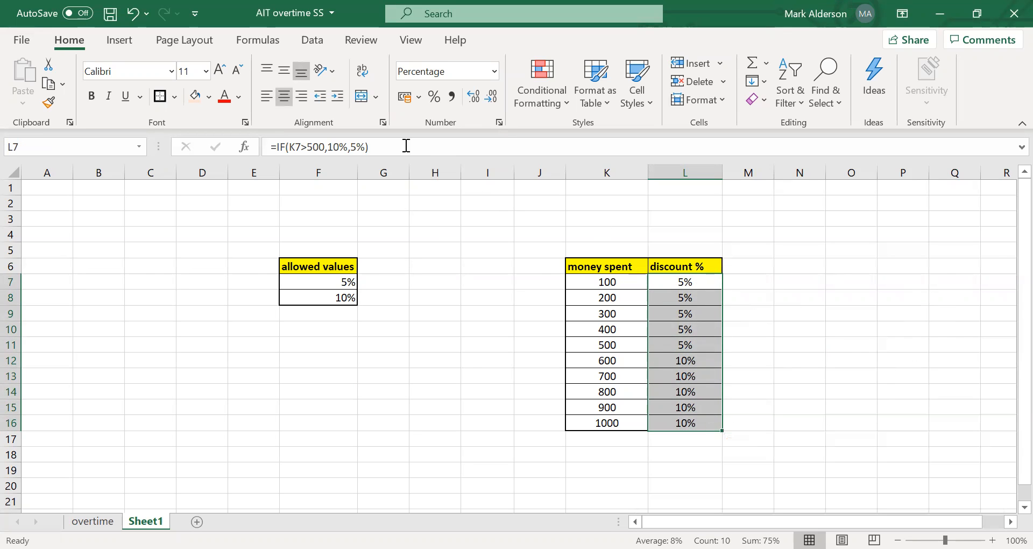
click(308, 49)
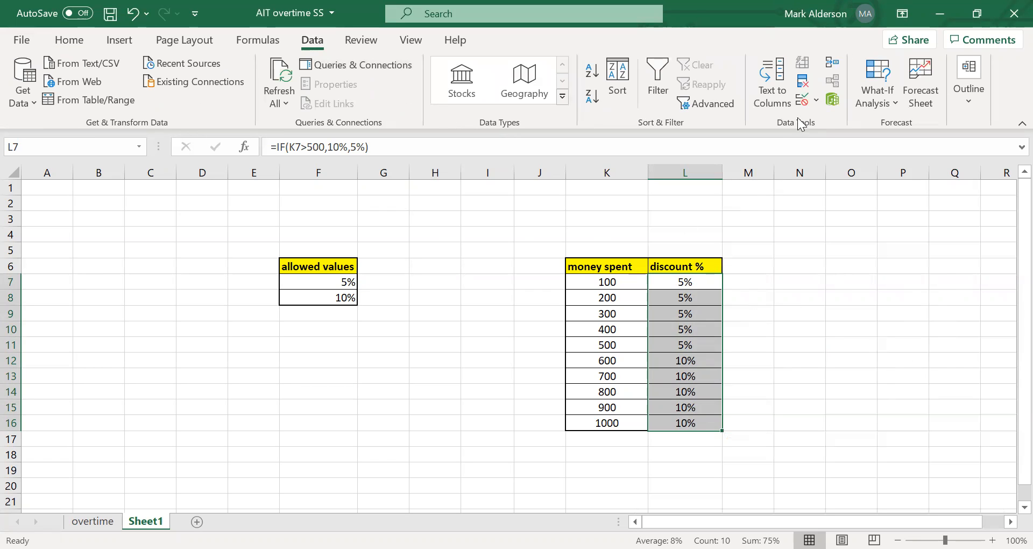
click(802, 100)
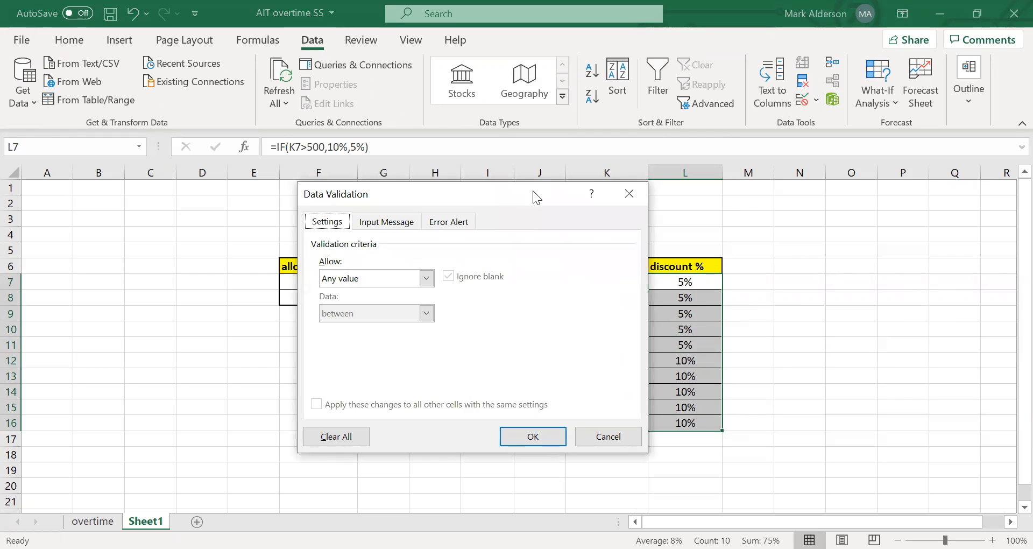
drag(536, 198, 822, 211)
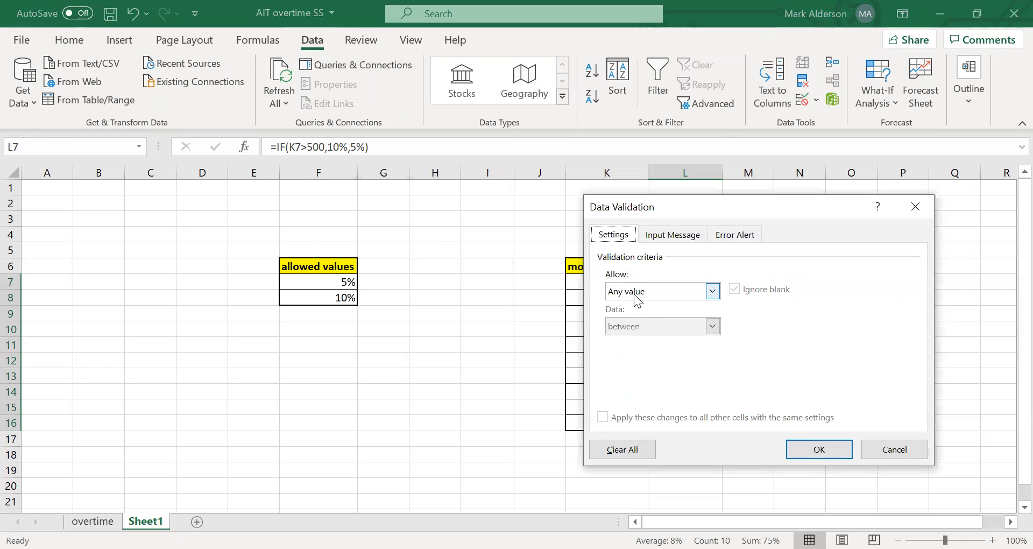
click(712, 291)
click(677, 335)
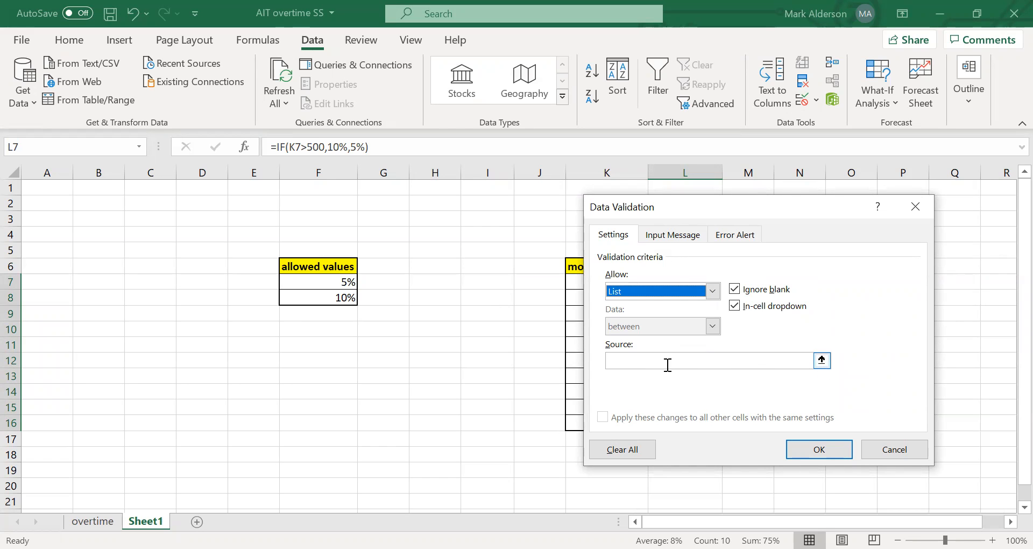
Use F7:F8 as the list source, turn off the in-cell dropdown and apply the validation rule.
click(821, 359)
click(307, 279)
drag(307, 280, 306, 292)
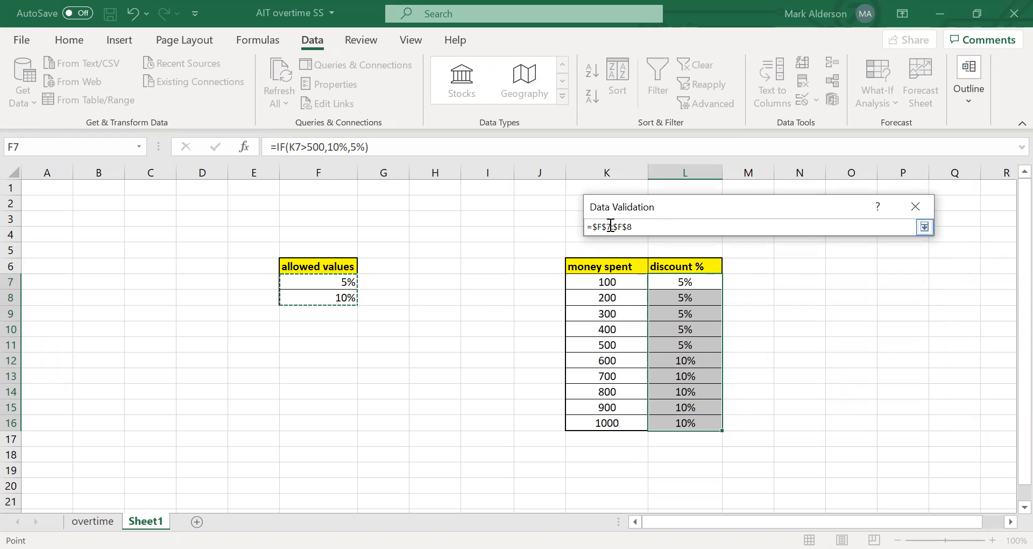
key(Return)
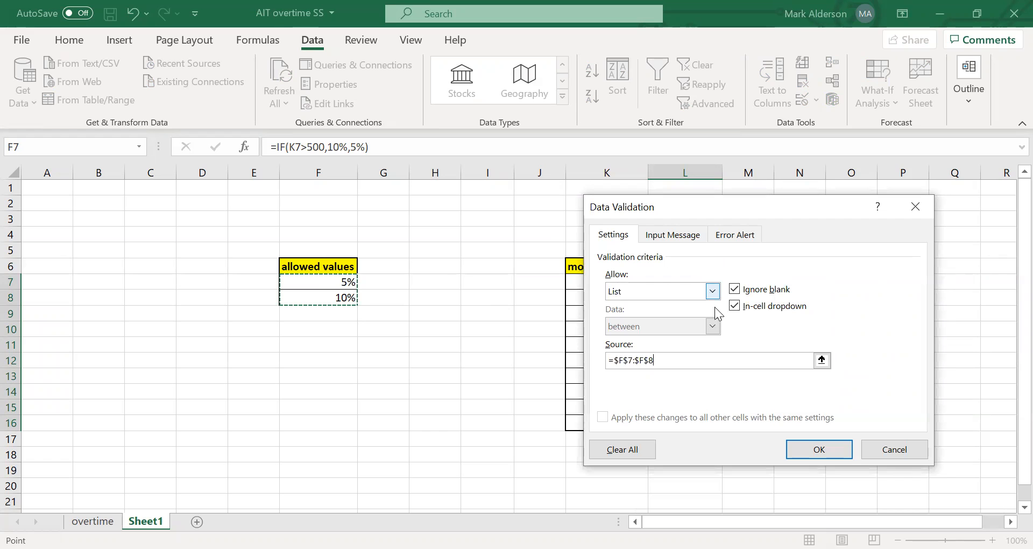
click(739, 310)
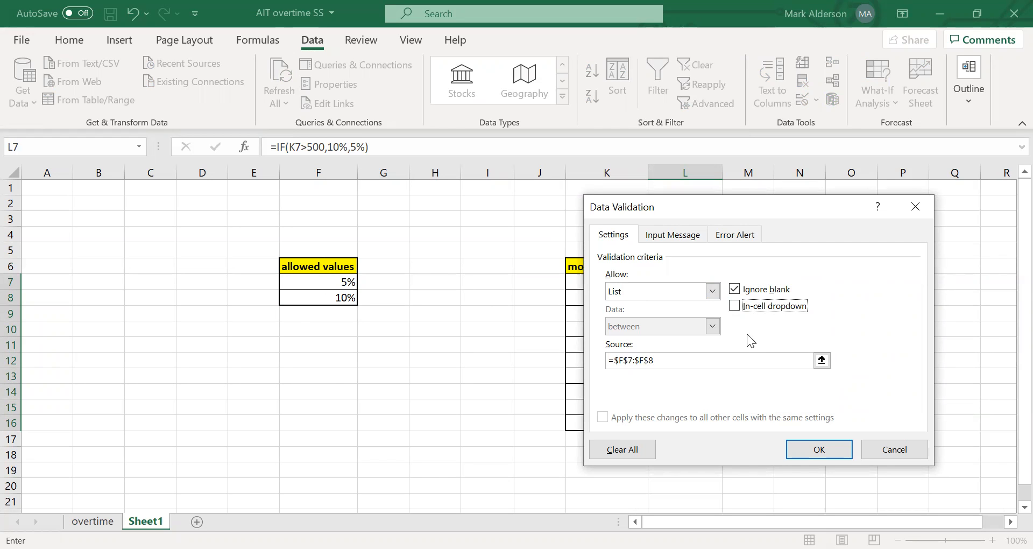
click(818, 448)
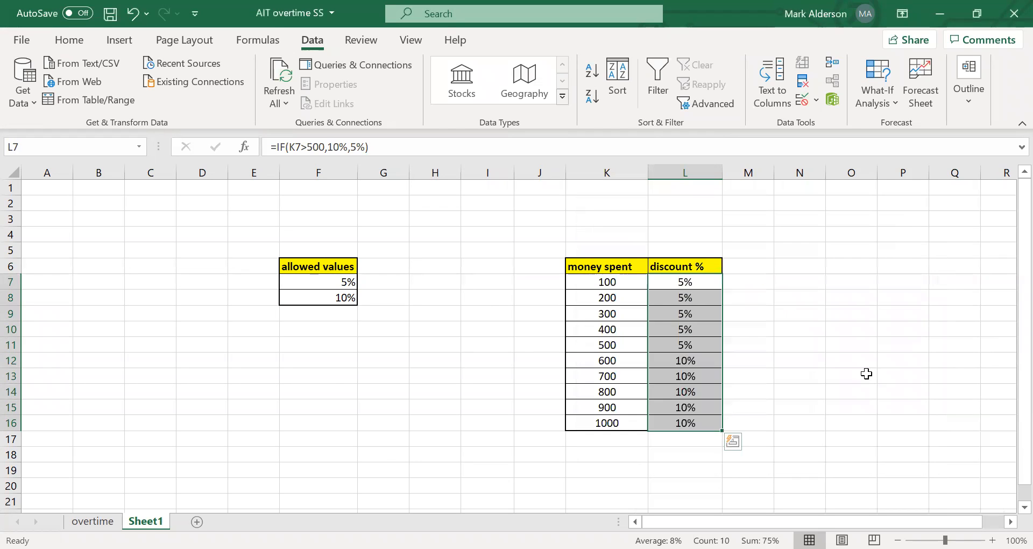
click(867, 373)
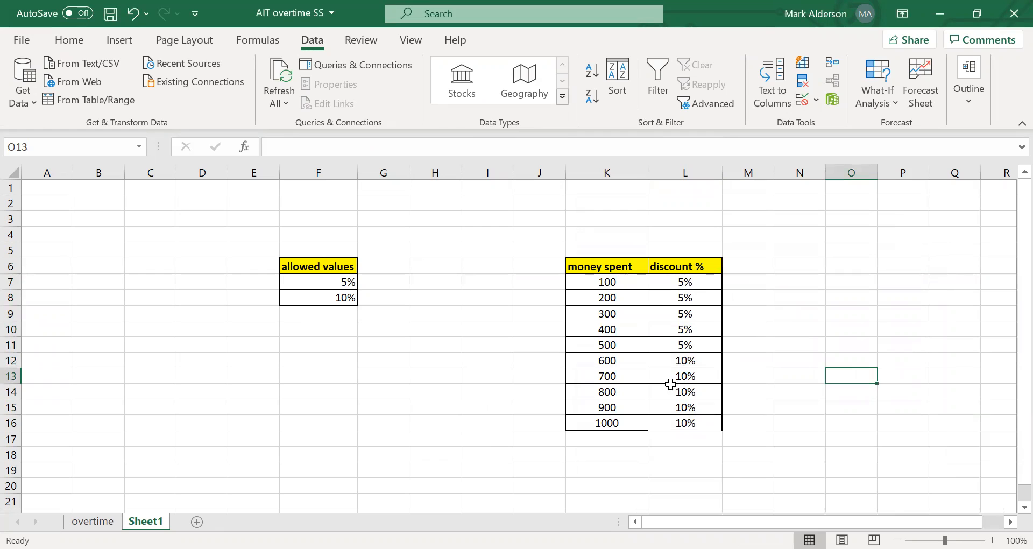
Test the validation by trying to enter 6% in discount cell L10, and cancel the entry.
click(703, 330)
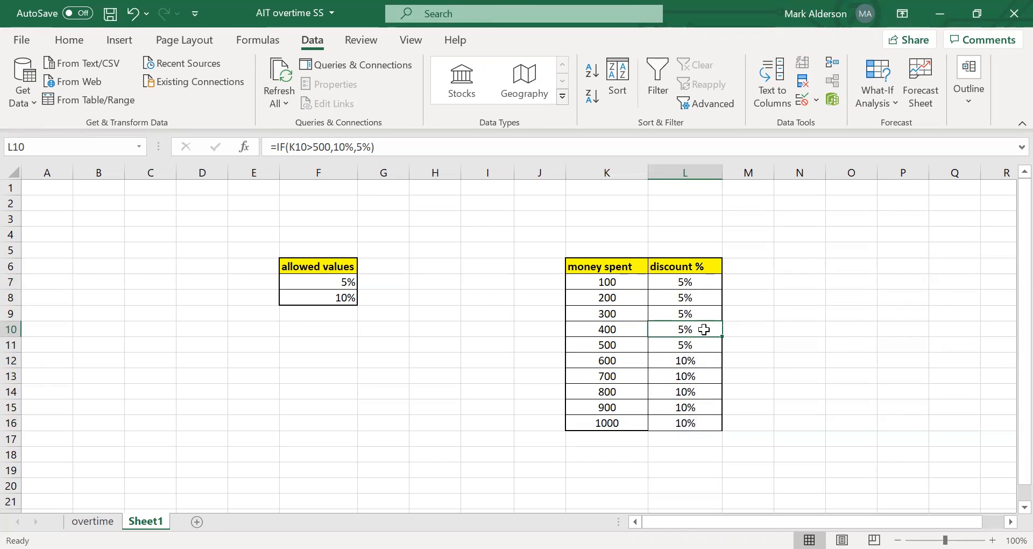
text(6)
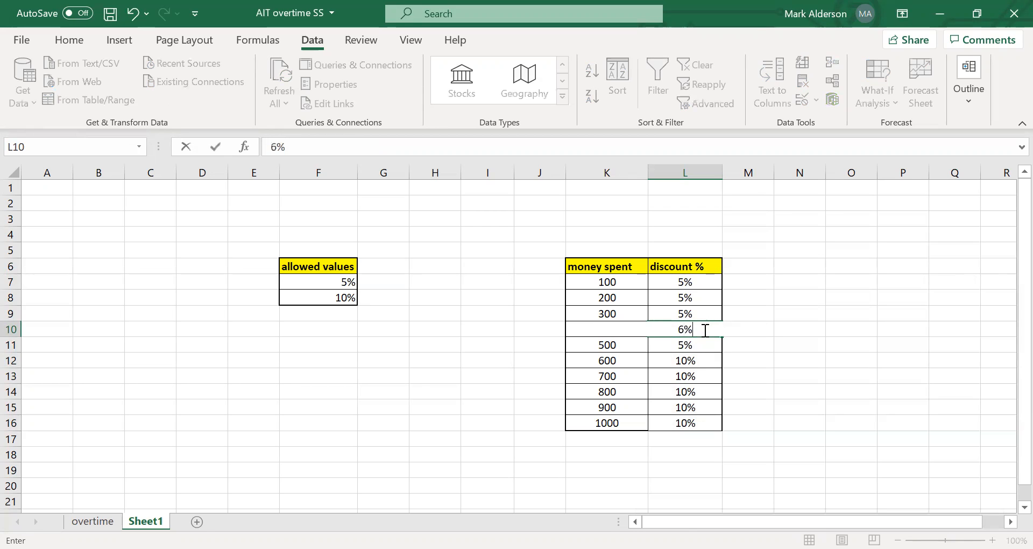
key(Return)
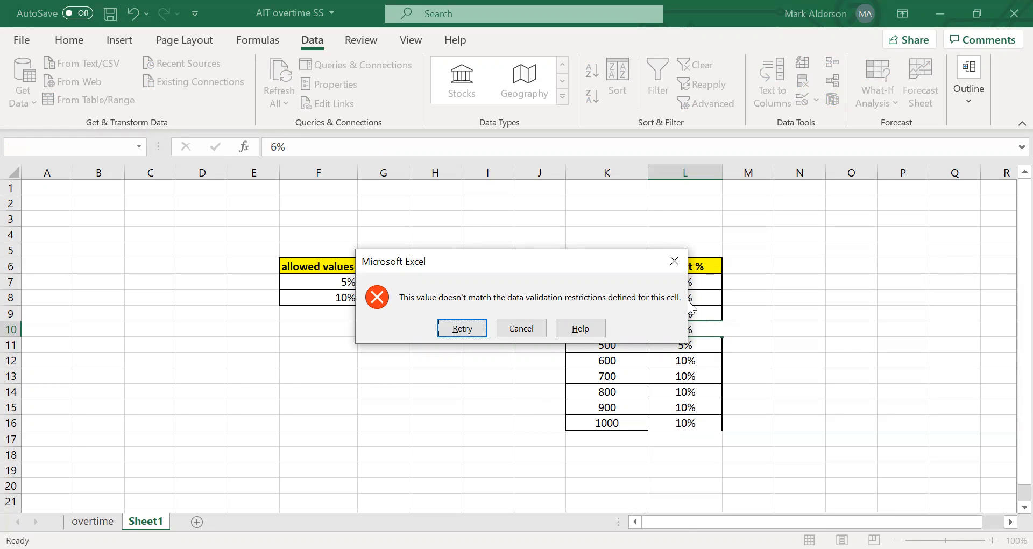
click(508, 328)
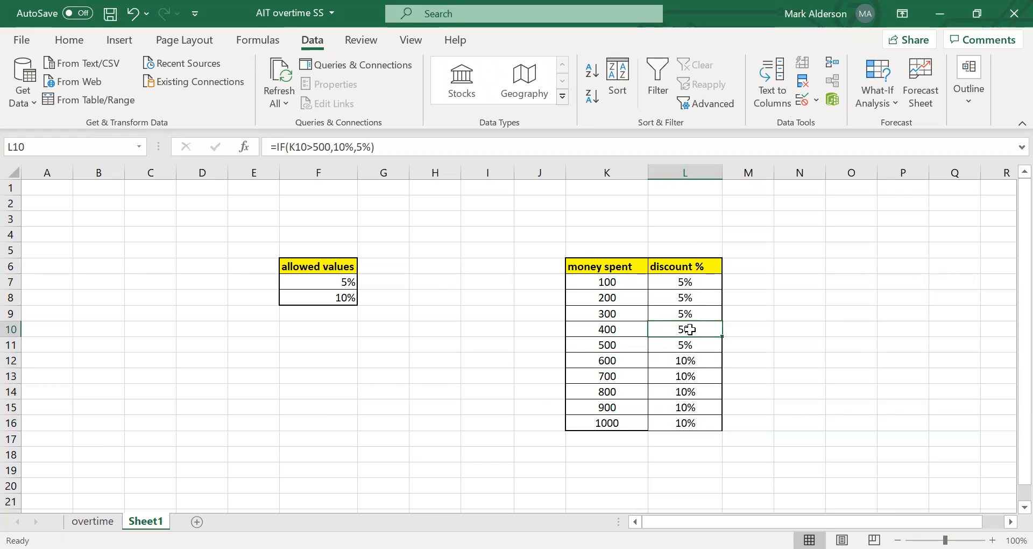
Test the validation again by trying to enter 3 in discount cell L14, and cancel the entry.
click(688, 390)
text(w)
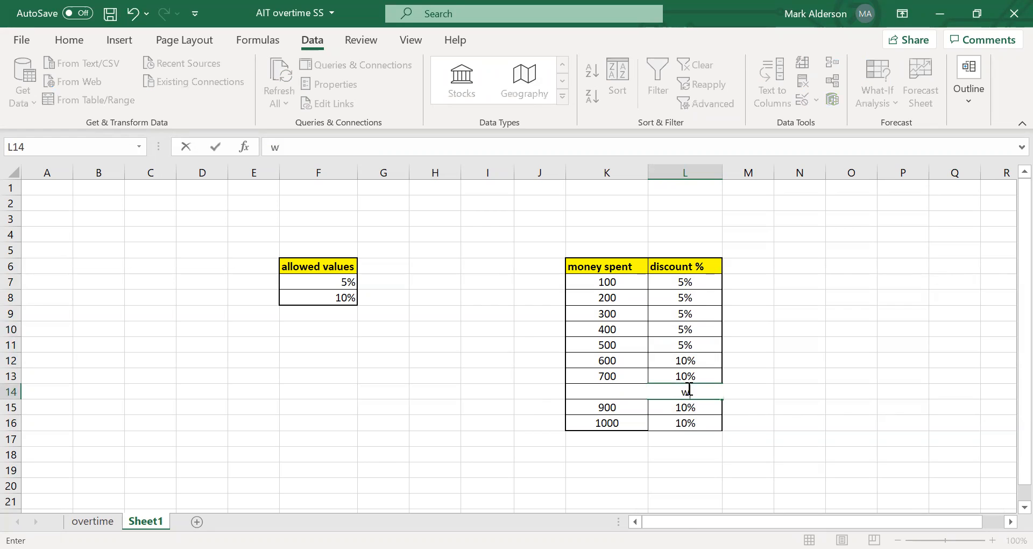
key(BackSpace)
text(3)
key(Return)
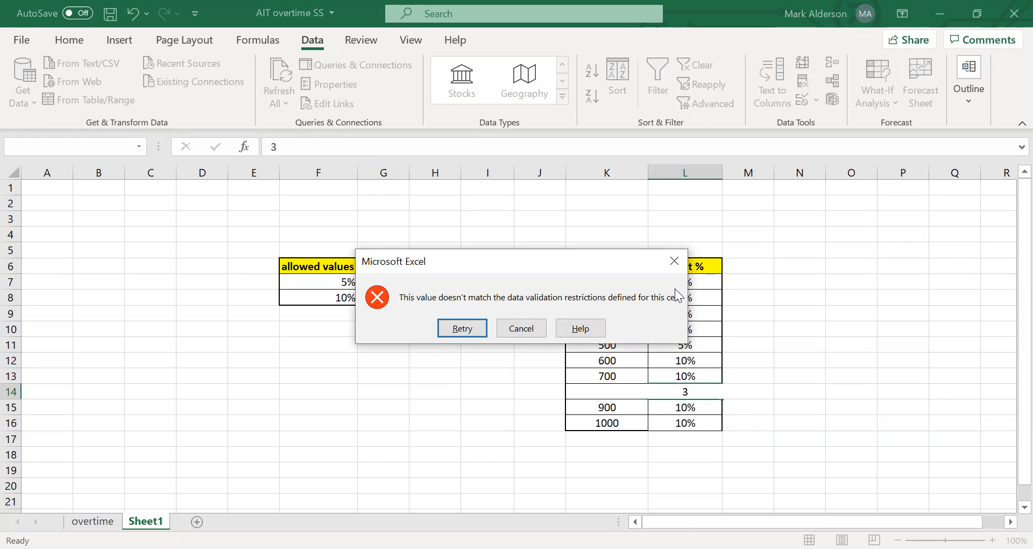
click(538, 329)
click(753, 371)
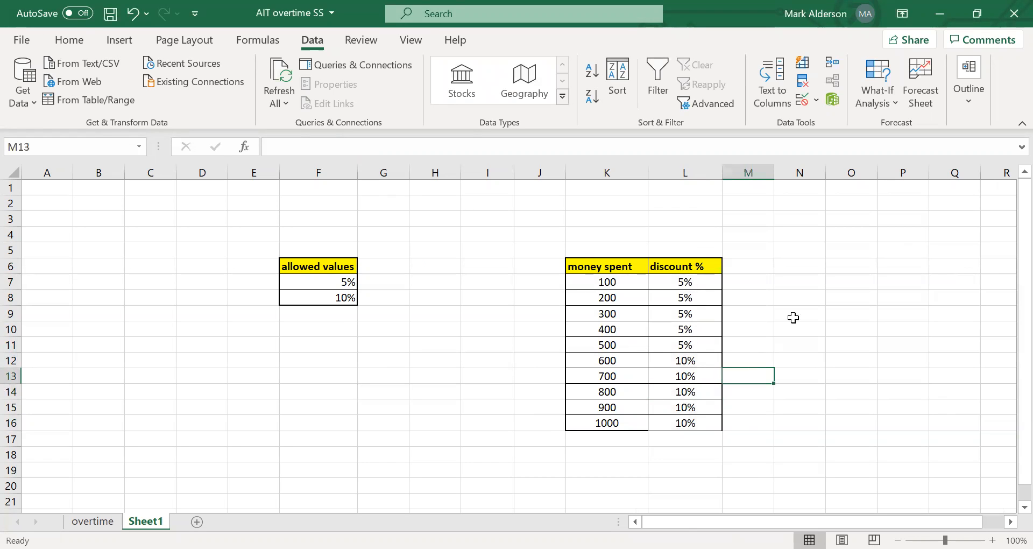
On the overtime sheet, clear the contents of the "overtime %" and "gross pay" columns, D4:E12.
click(93, 521)
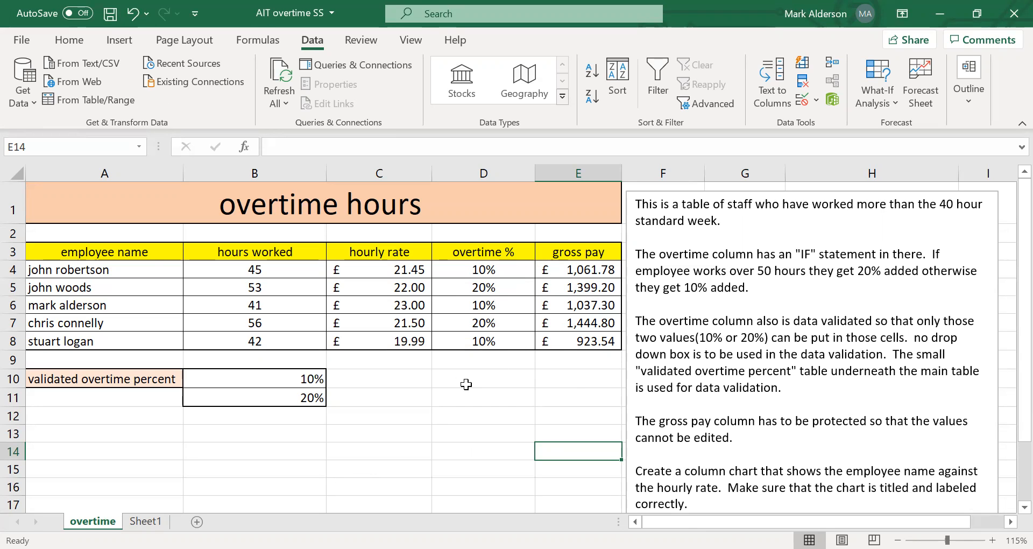
drag(595, 419, 505, 271)
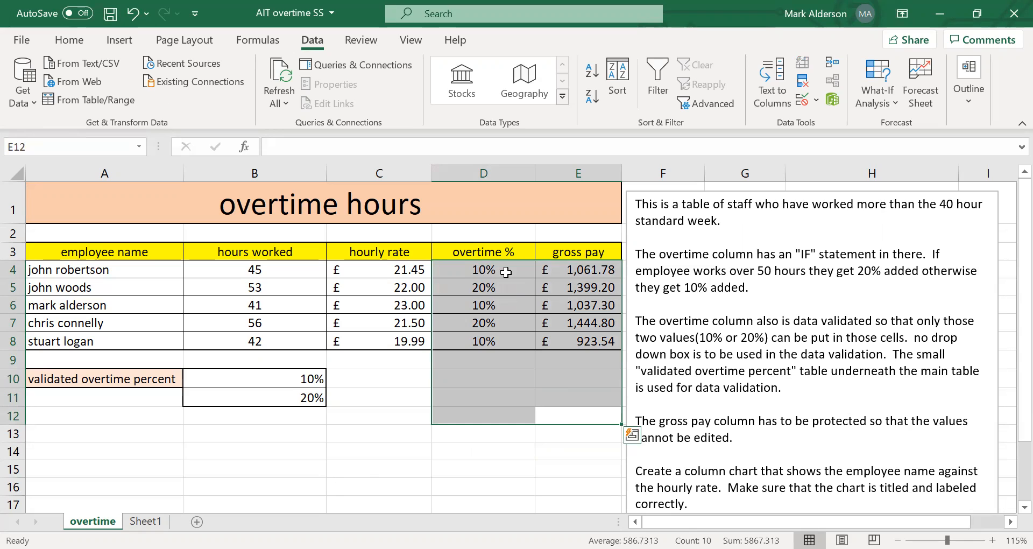
key(Delete)
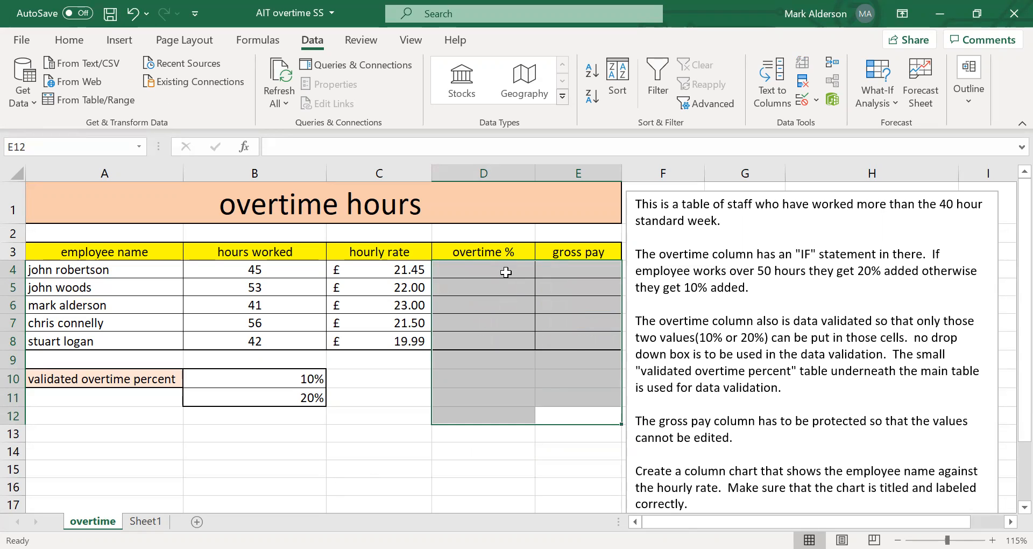
click(398, 401)
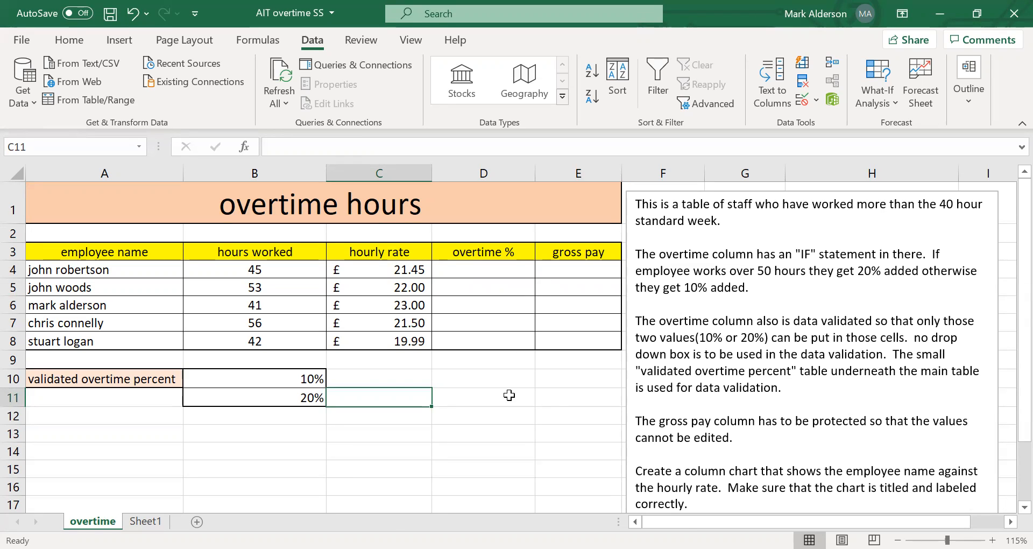
Review the instructions on overtime validation and gross pay protection alongside the validated percentages in B10:B11 and the empty gross pay cells.
drag(784, 389, 665, 314)
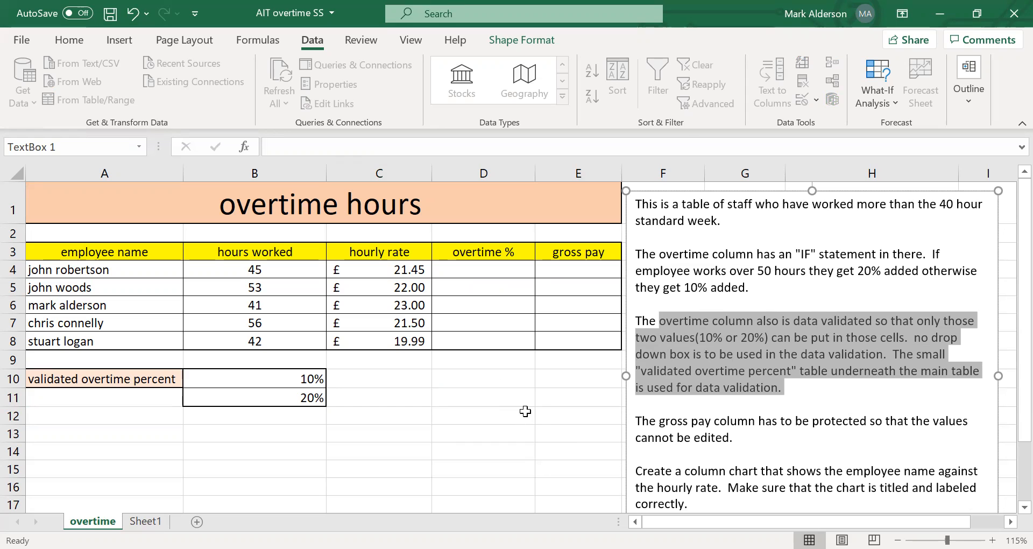
drag(125, 380, 293, 397)
click(278, 450)
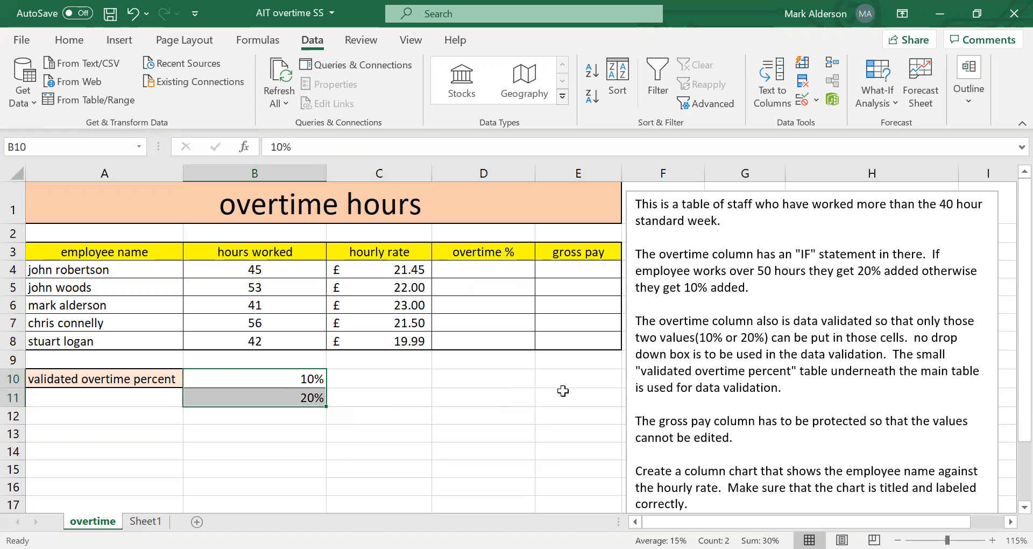
click(751, 439)
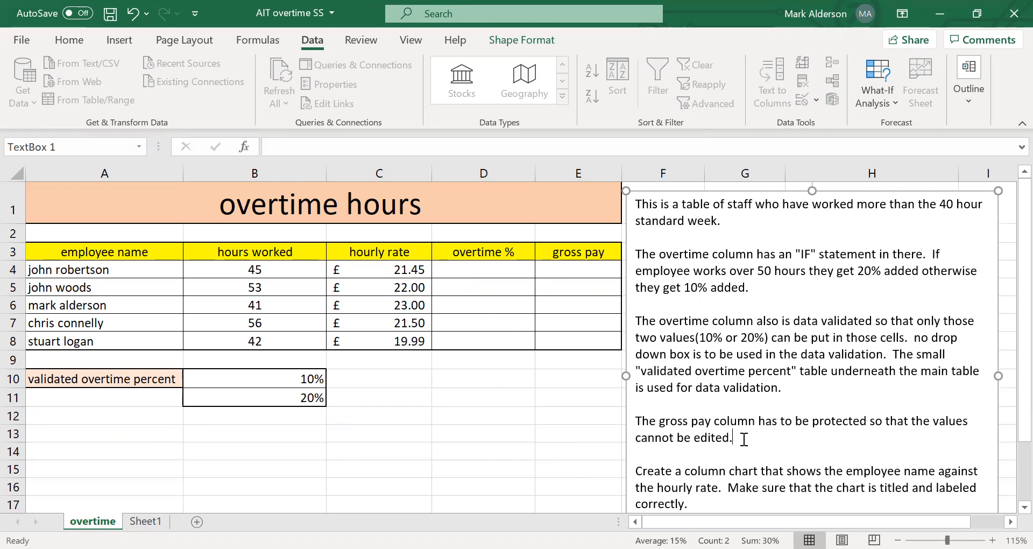
drag(572, 272, 573, 340)
click(573, 397)
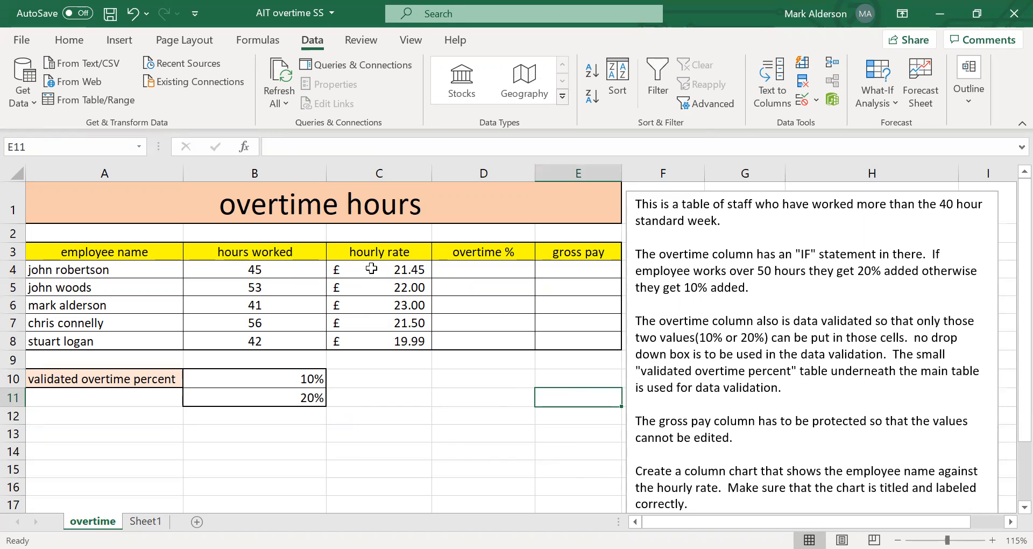
click(366, 447)
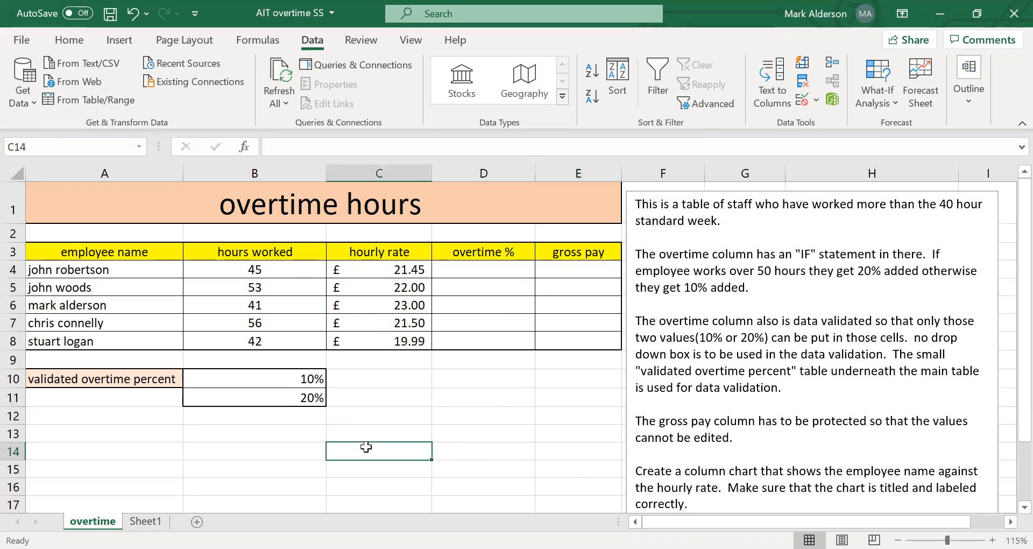
Calculate the first employee's basic pay in C14 as hours worked times hourly rate, using =B4*C4.
text(=)
click(278, 269)
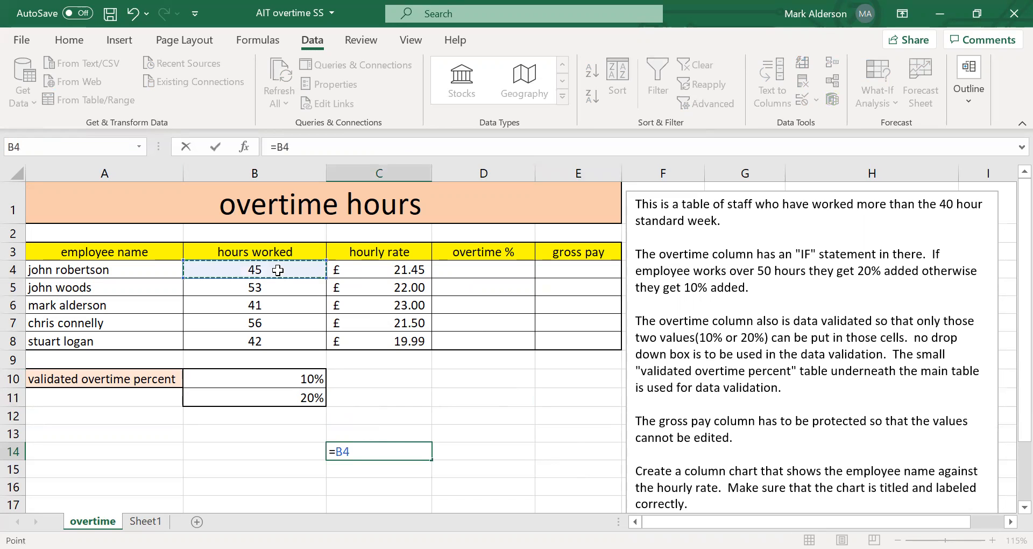
text(*)
click(380, 269)
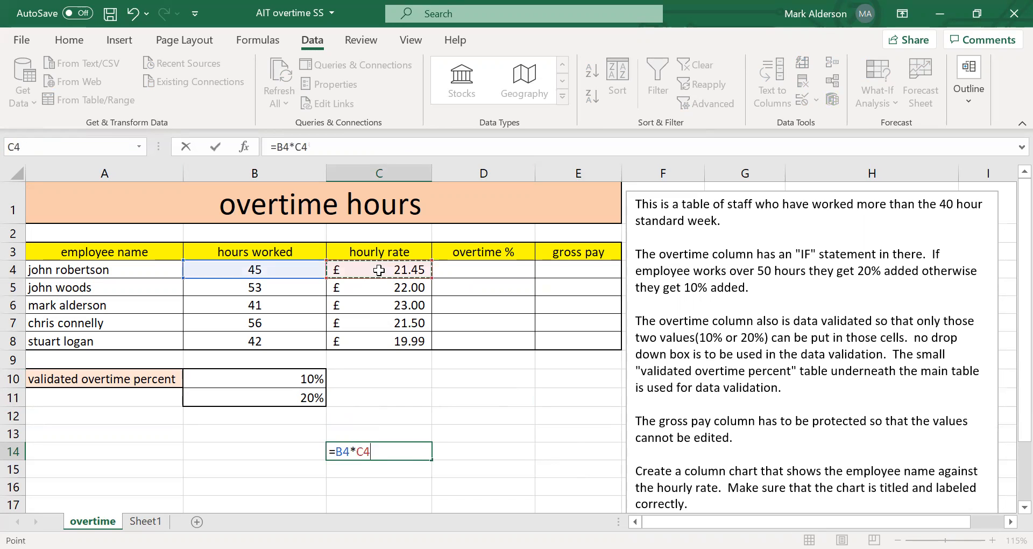
key(Return)
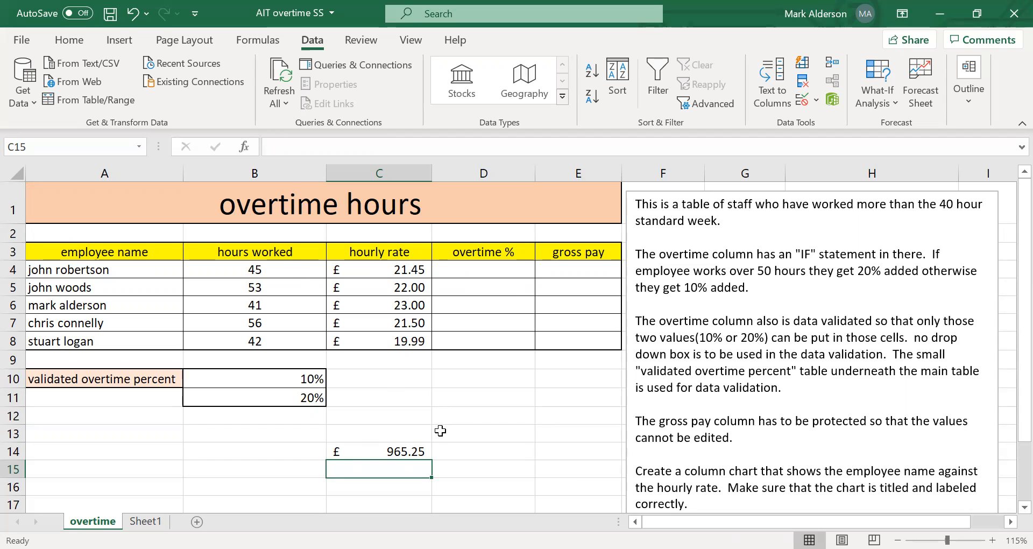
Calculate the first employee's 10% overtime amount in C15 with the formula =B4*C4*10%.
text(=)
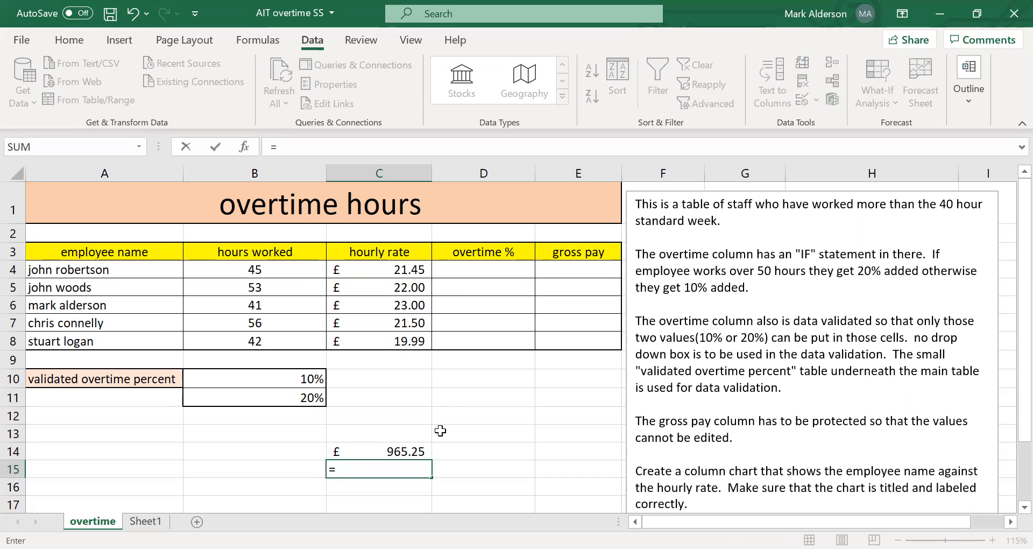
click(283, 269)
text(*)
click(369, 272)
text(*10)
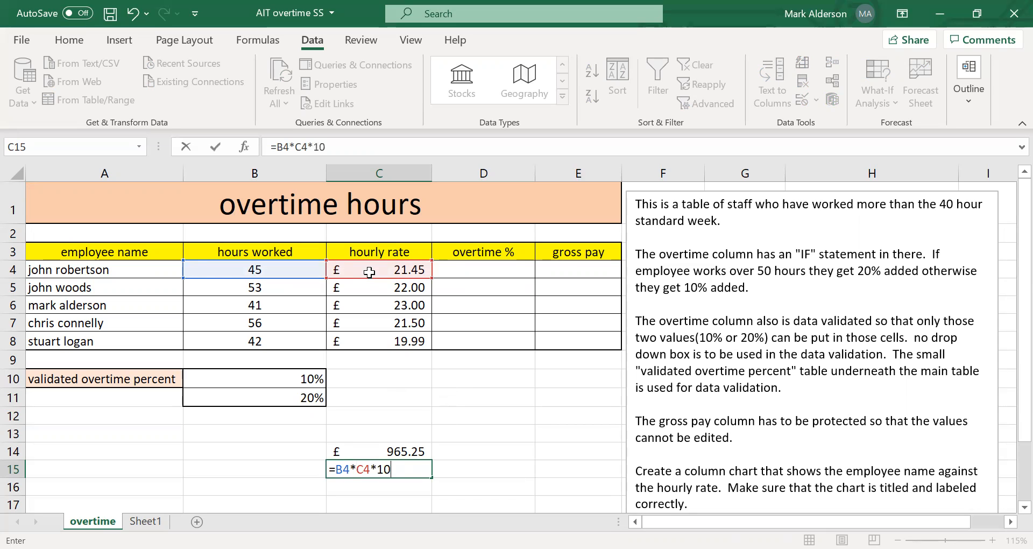
text(%)
key(Return)
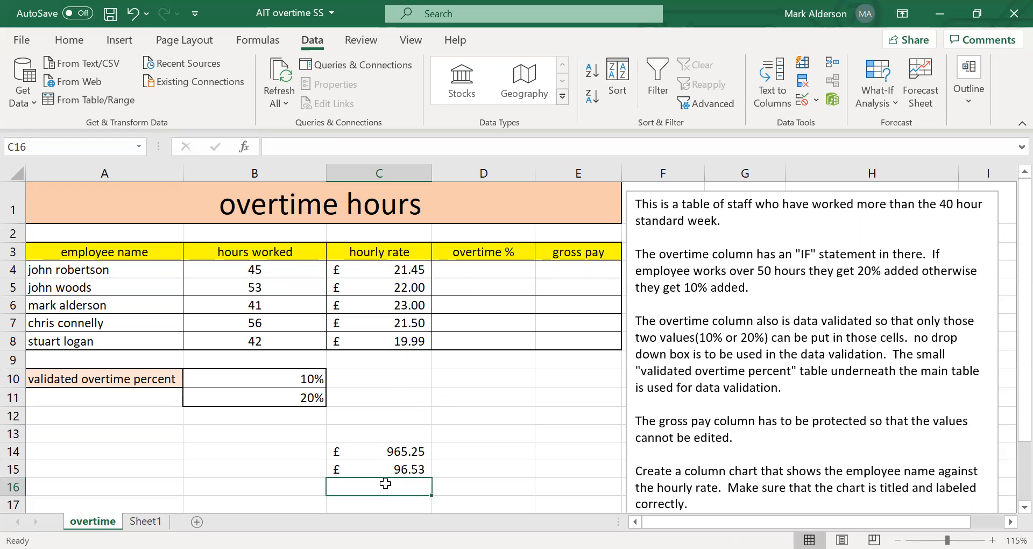
Add the basic pay and overtime amount in C16 with =C14+C15, and clear the trial calculations in C13:C16.
text(=)
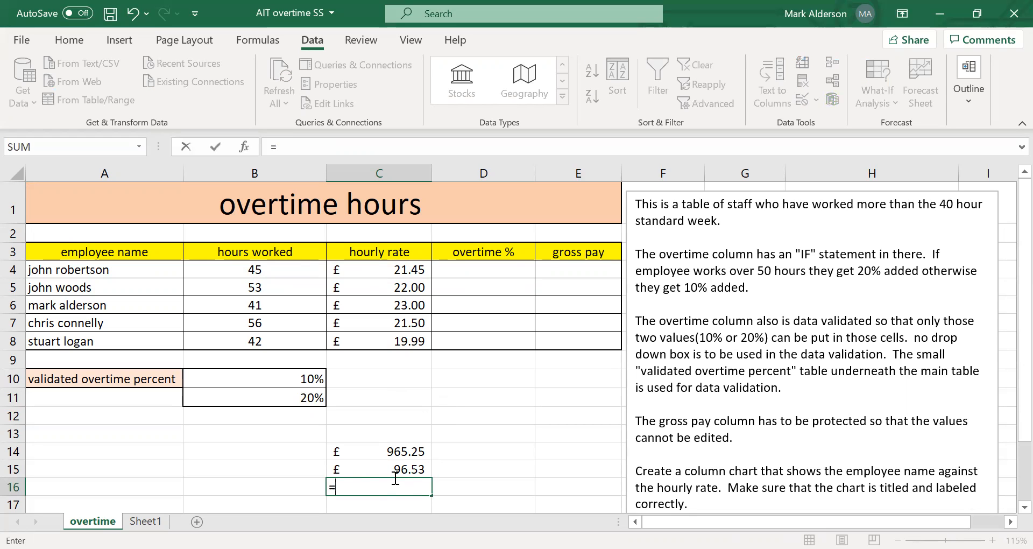
click(404, 450)
text(+)
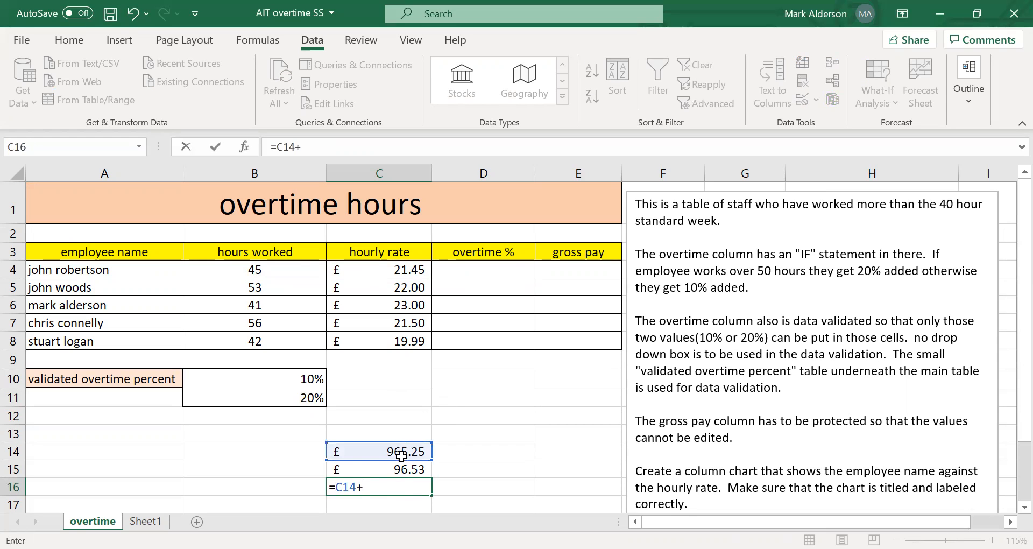
click(400, 469)
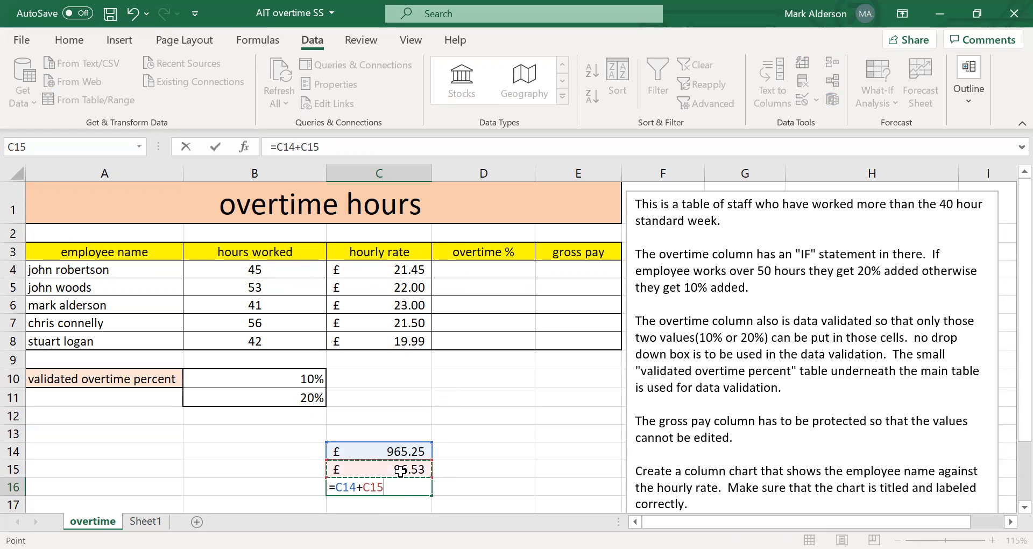
key(Return)
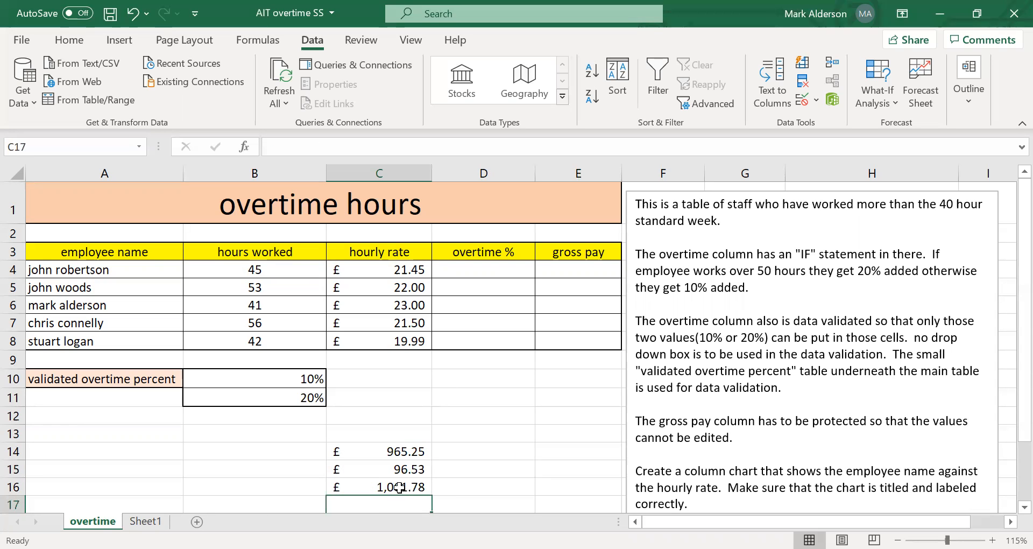
drag(410, 425, 410, 494)
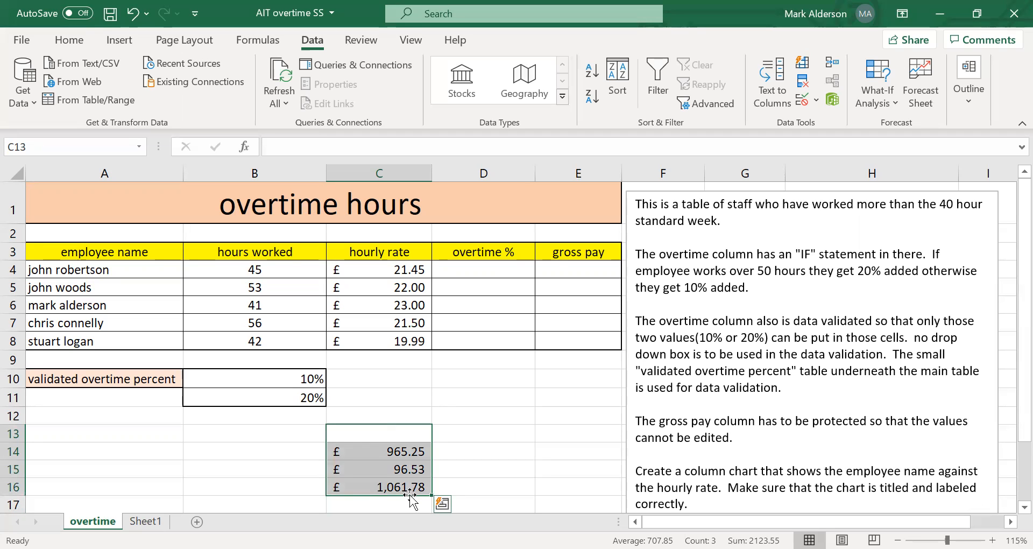
key(Delete)
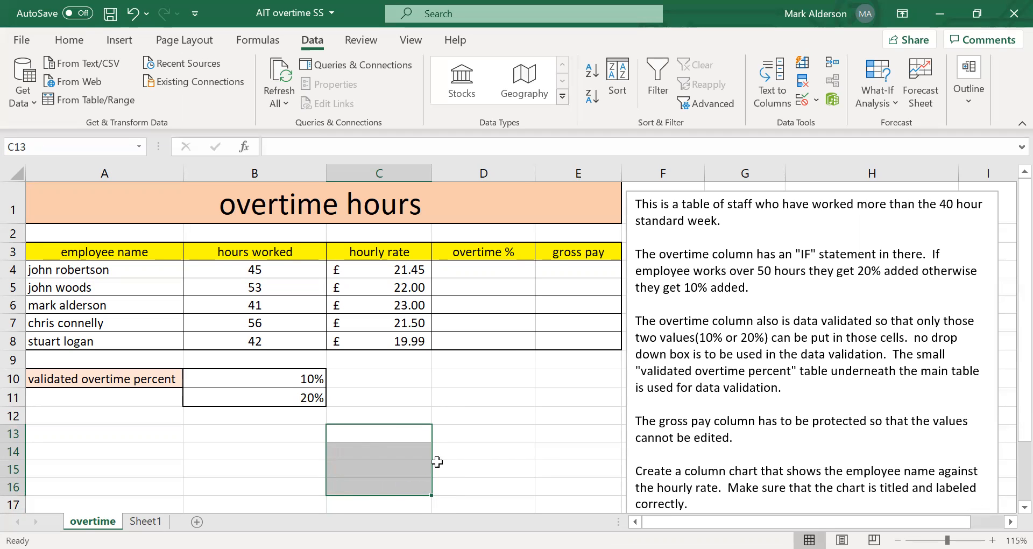
Examine the gross pay column and the employee name and hourly rate ranges, A3:A8 and C3:C8, as source data for the column chart.
click(590, 267)
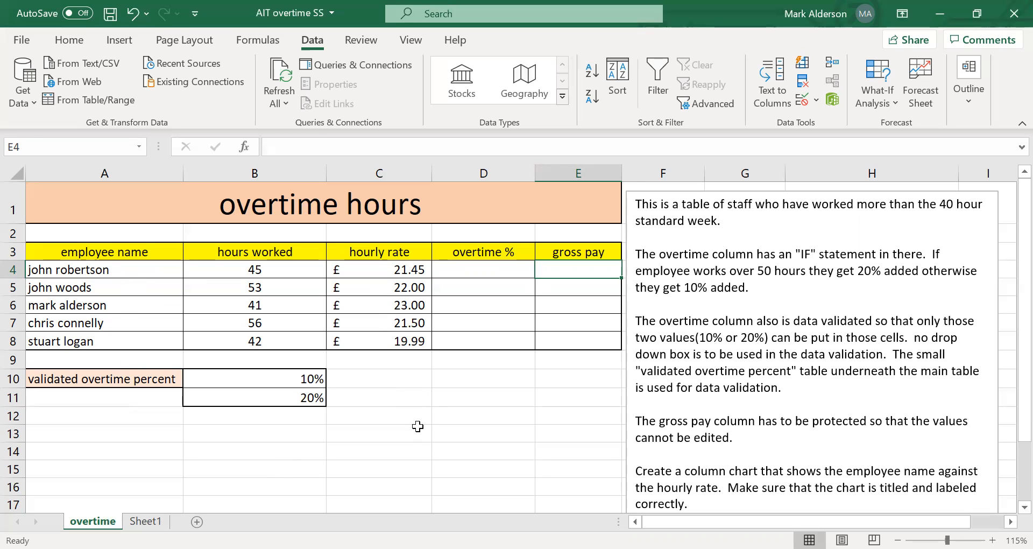
drag(108, 251, 112, 333)
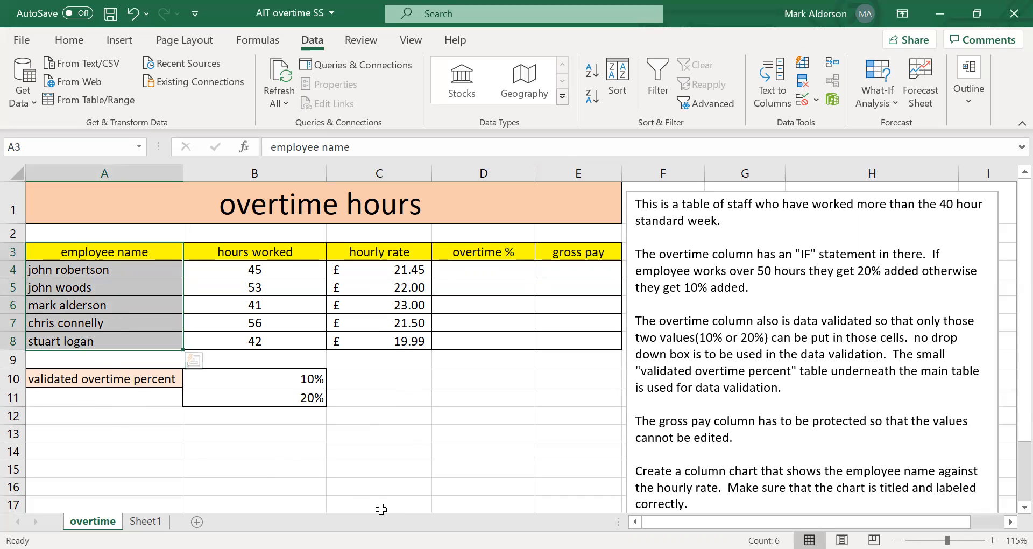
ctrl+drag(364, 253, 369, 337)
click(427, 463)
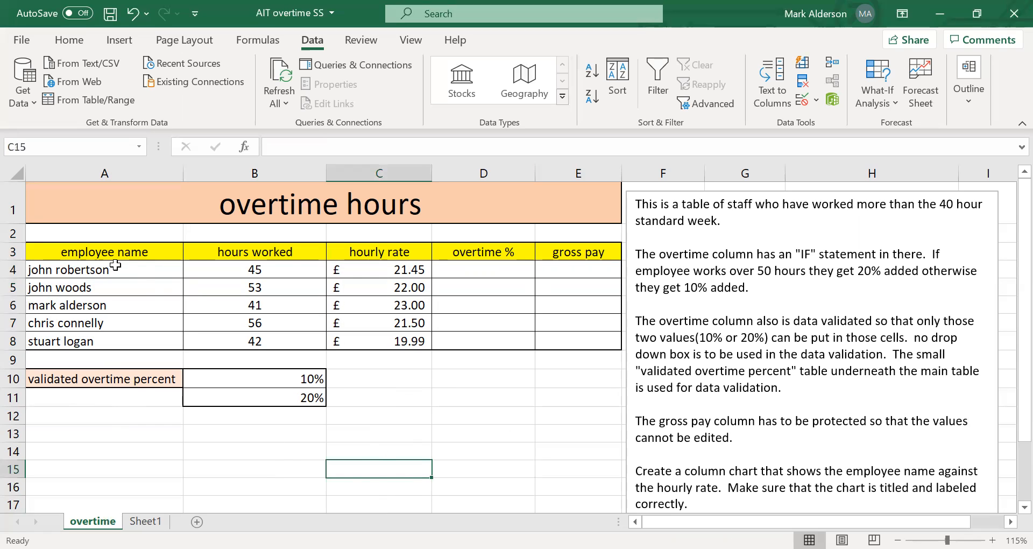
drag(127, 252, 123, 336)
ctrl+drag(412, 254, 397, 355)
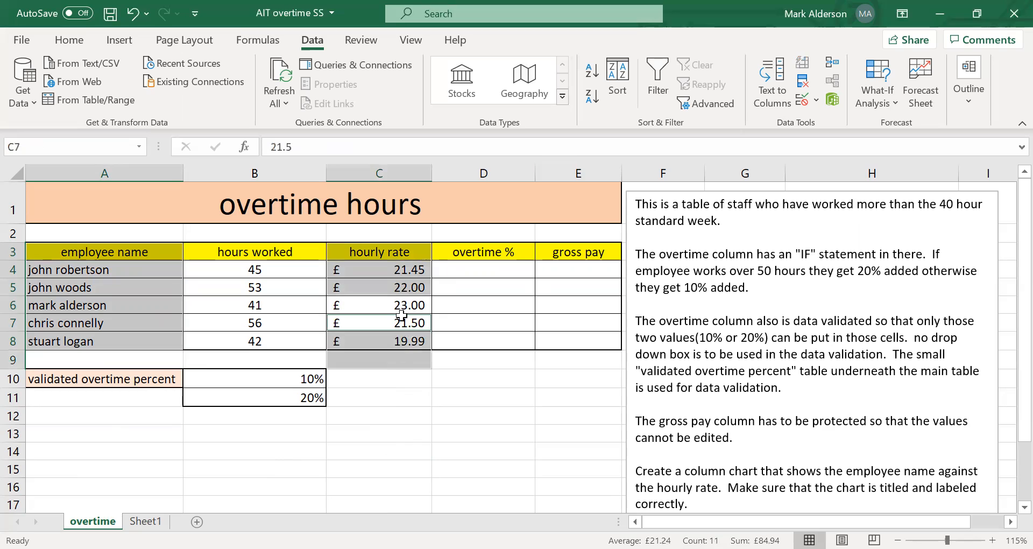
ctrl+click(401, 307)
click(502, 448)
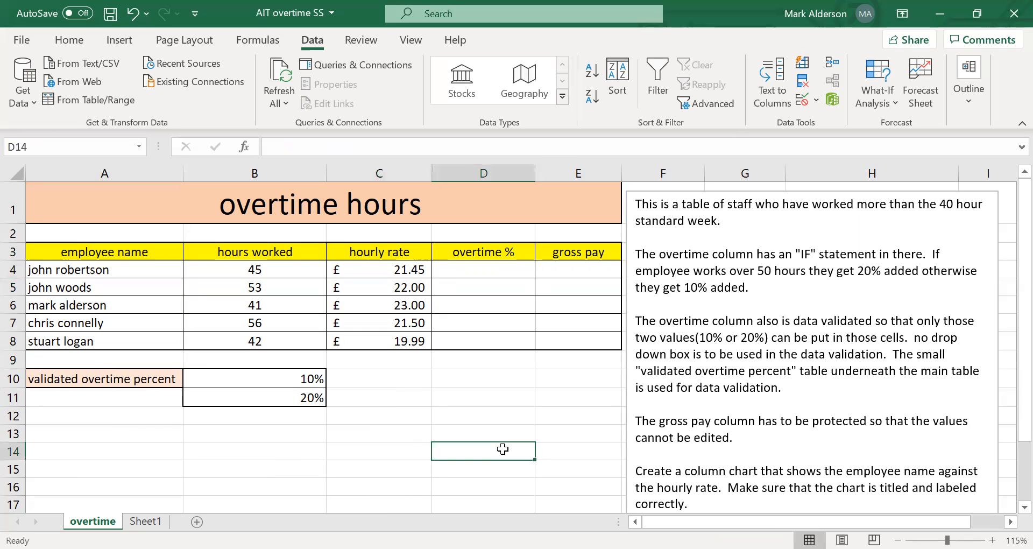
drag(128, 251, 128, 334)
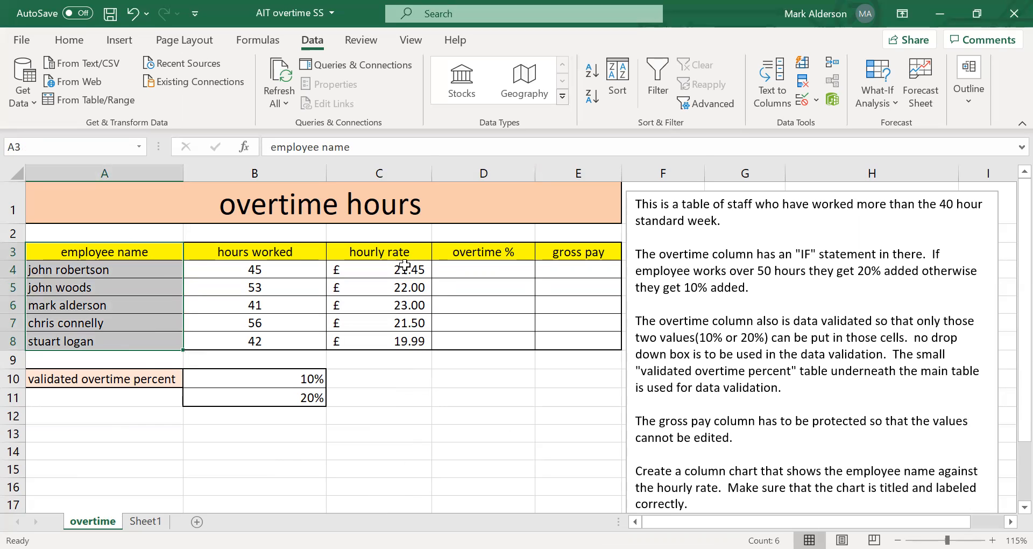
ctrl+drag(406, 252, 405, 341)
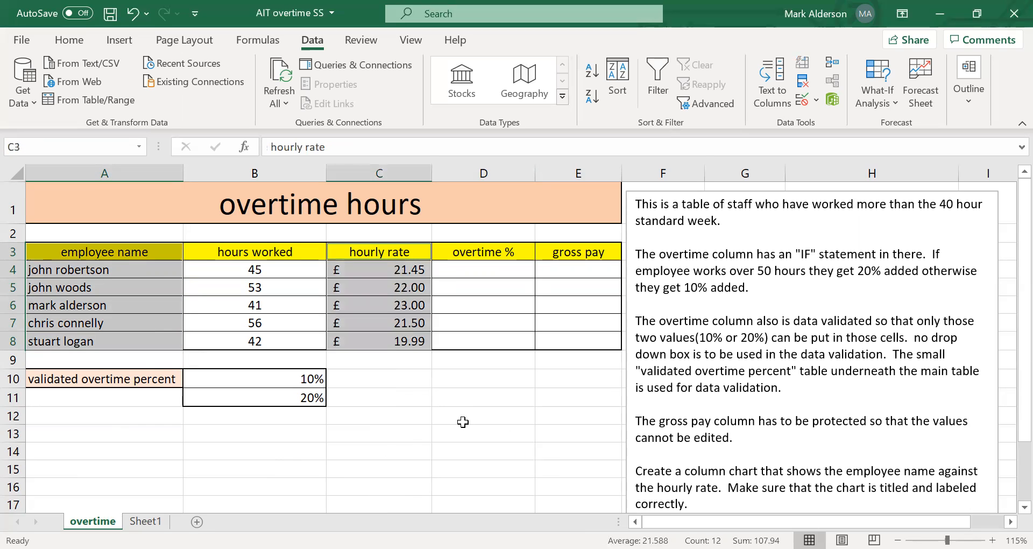
click(469, 437)
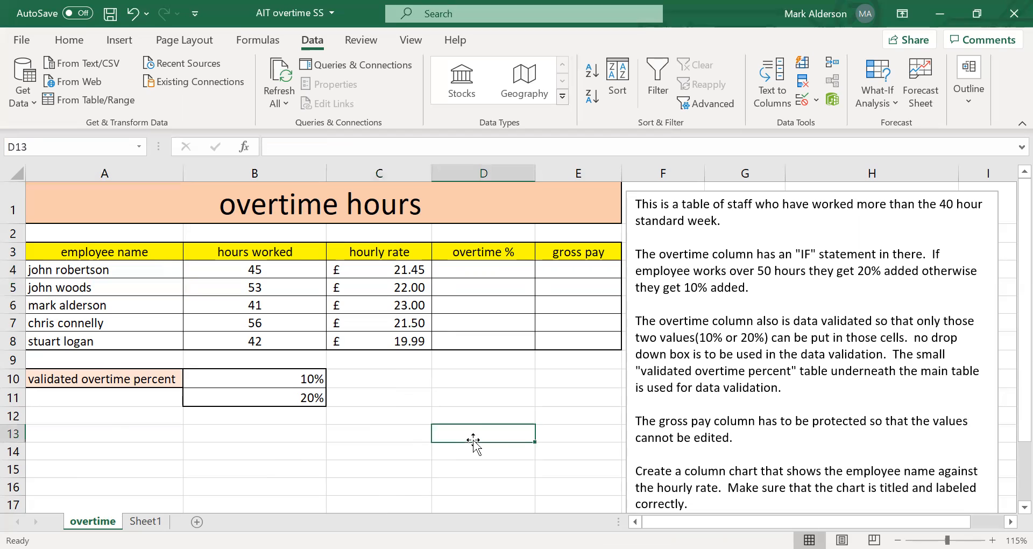